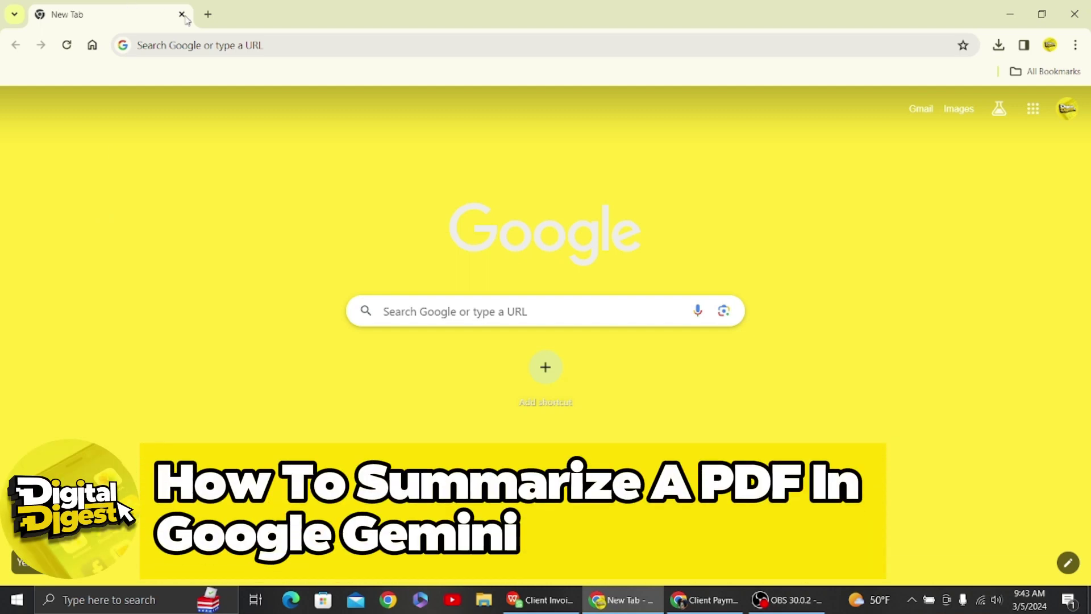
Search for 'drive' and open the Google Drive overview page from the top result
left_click(298, 53)
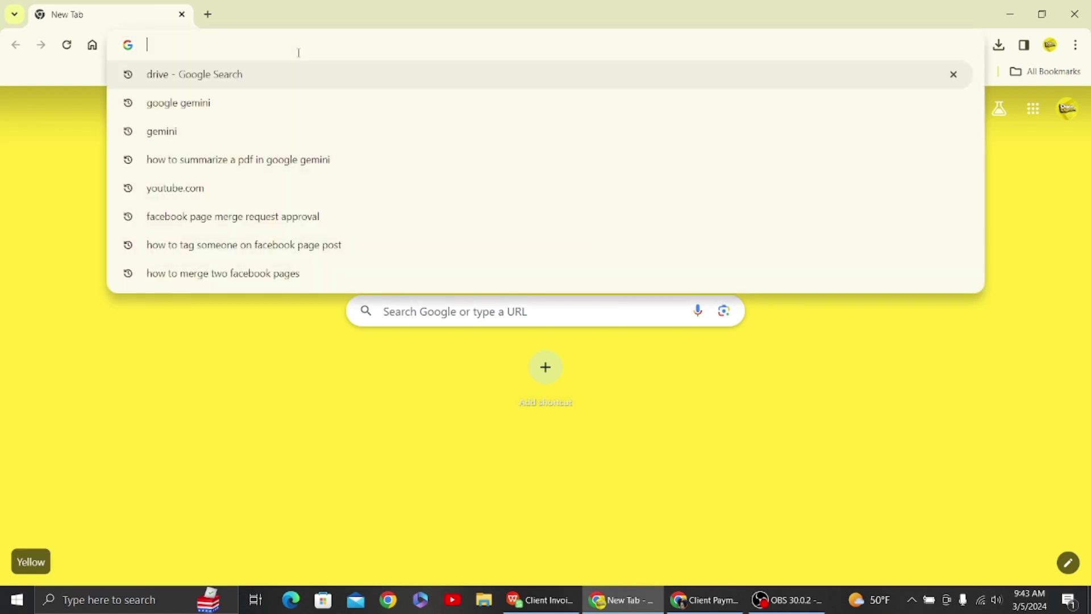
type("drive")
key("Return")
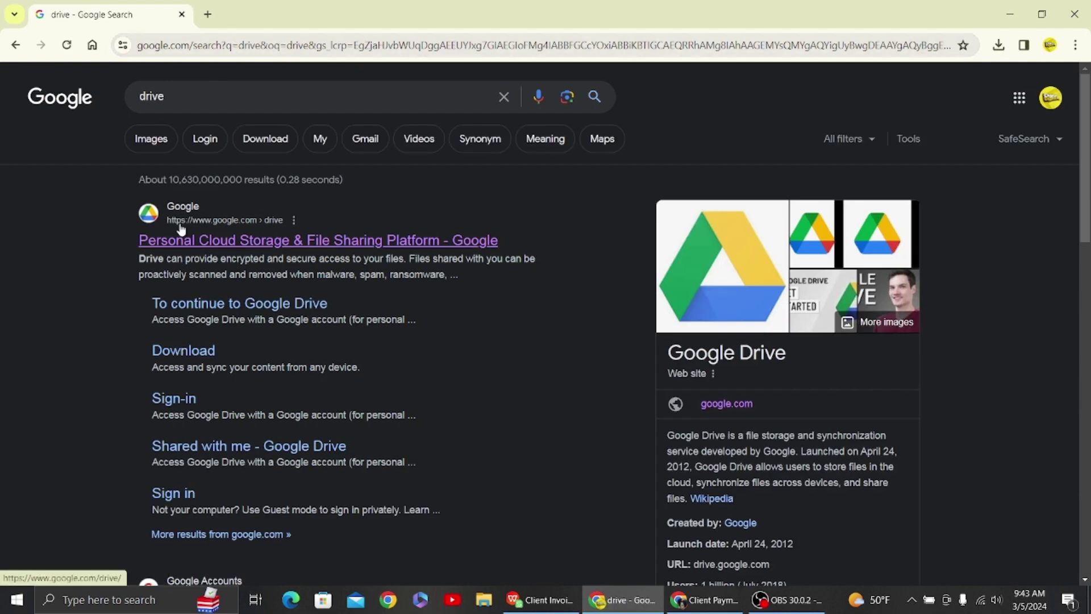
left_click(181, 239)
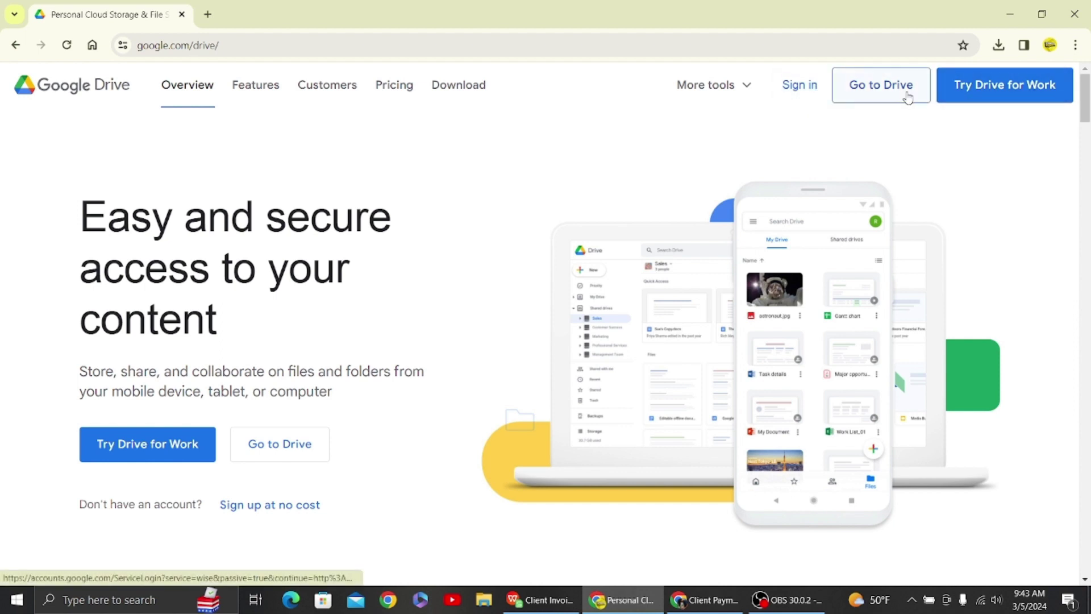
Sign in and upload Software+Testing+Fundamentals.pdf from Downloads, then reload Drive to see it listed
left_click(806, 89)
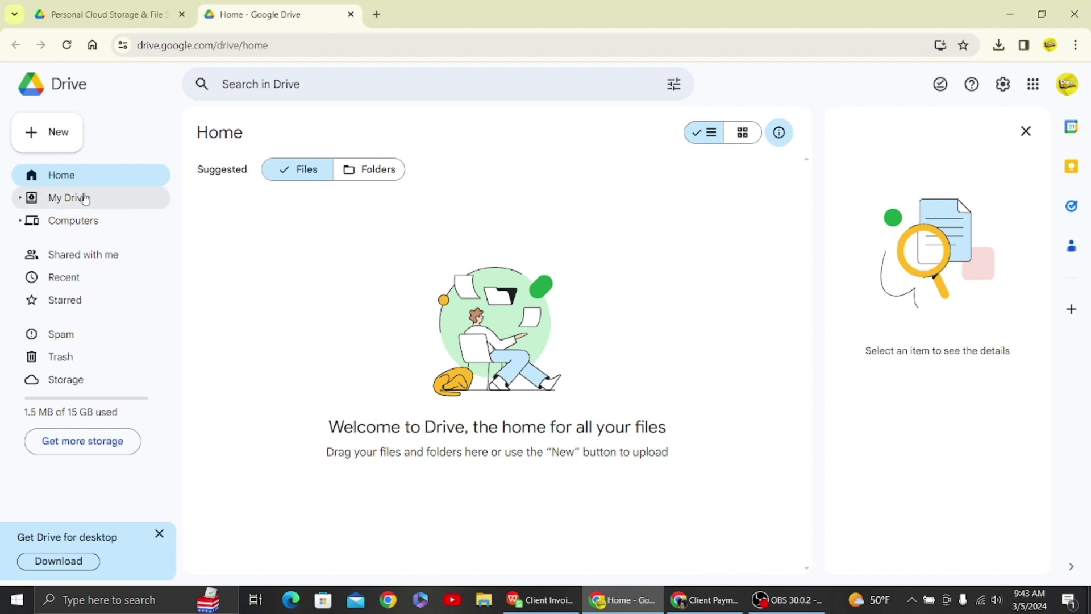
left_click(62, 147)
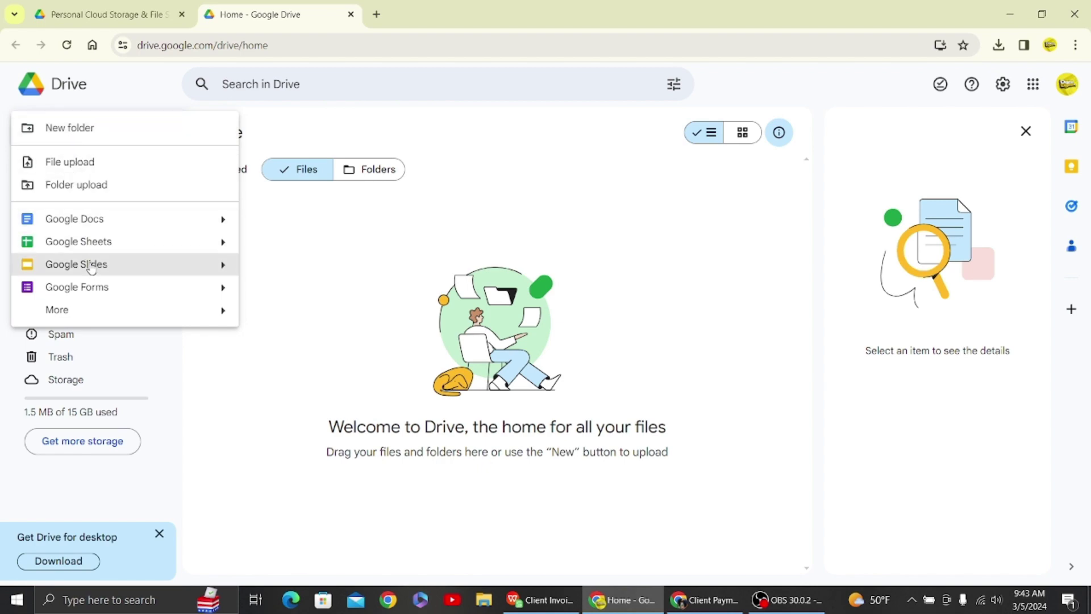
left_click(72, 161)
left_click(630, 449)
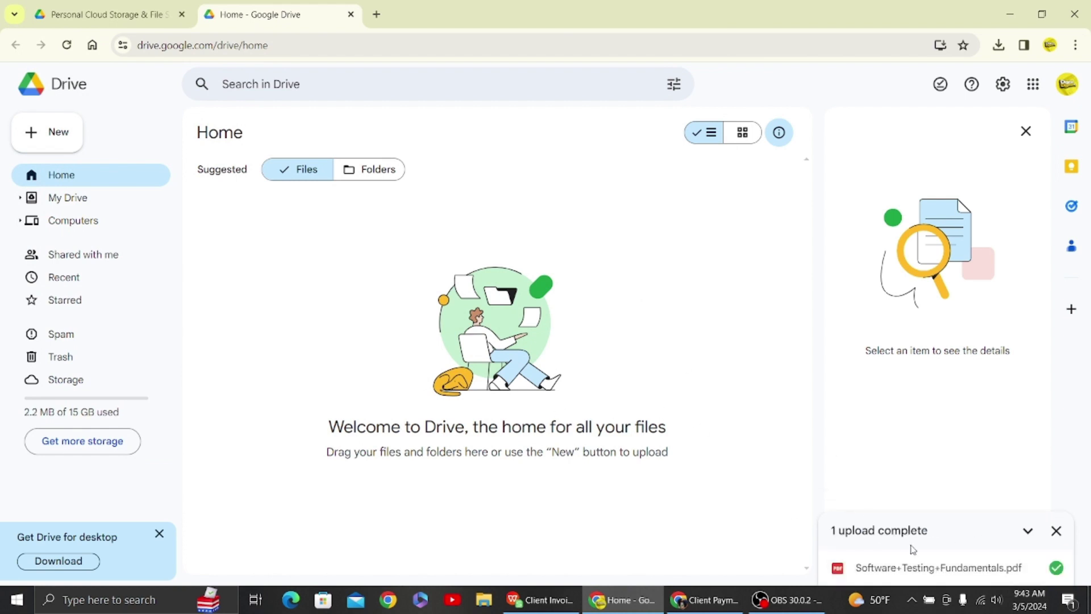
left_click(67, 45)
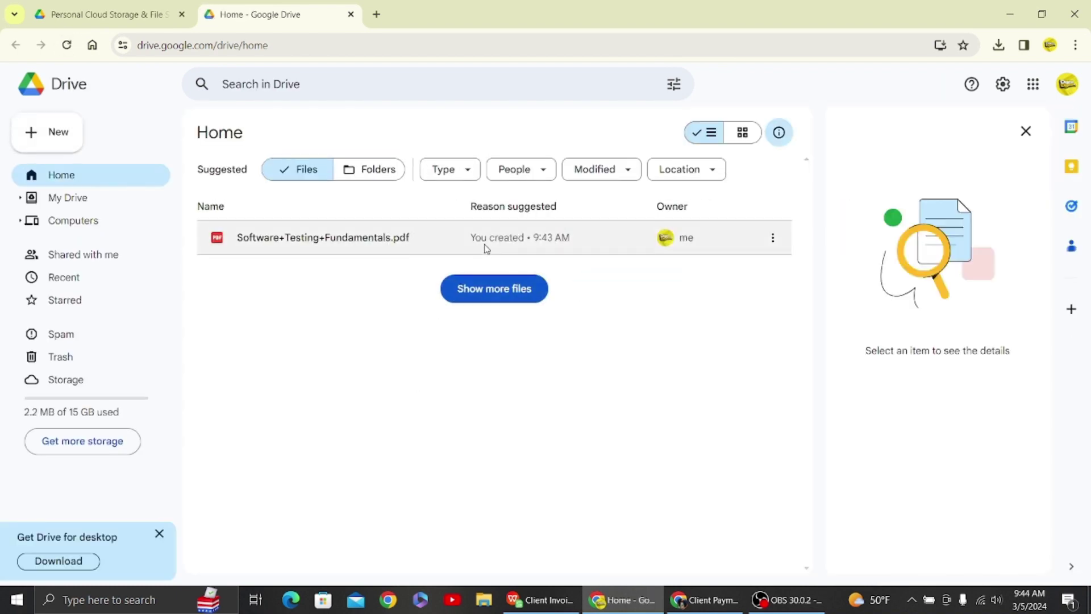
In a new tab, search 'google gemini' and open the Gemini chat site
left_click(377, 14)
type("googe")
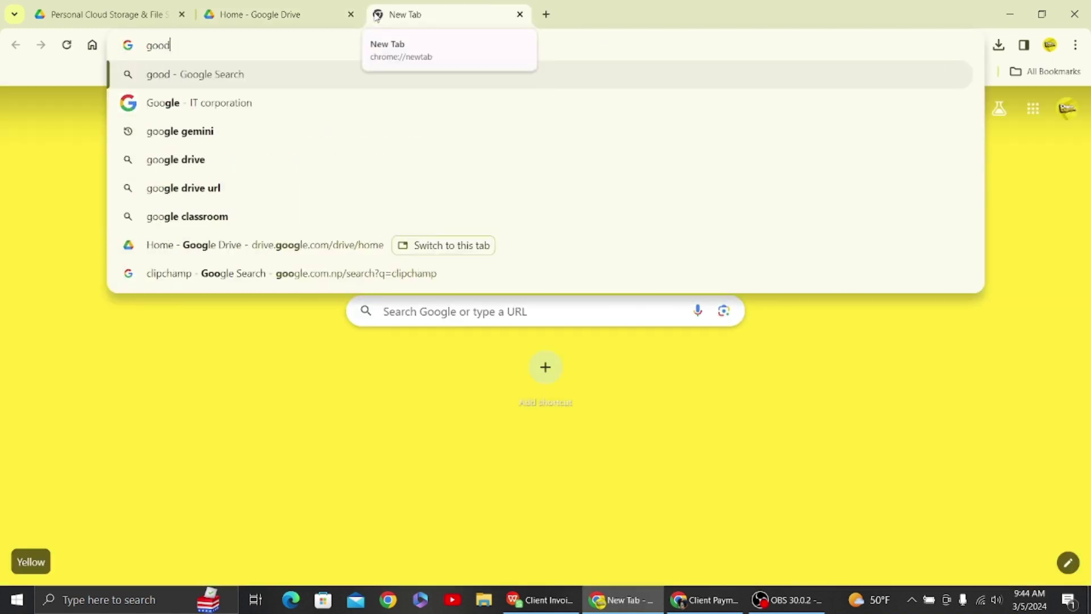
key("BackSpace")
key("BackSpace")
type("gel ")
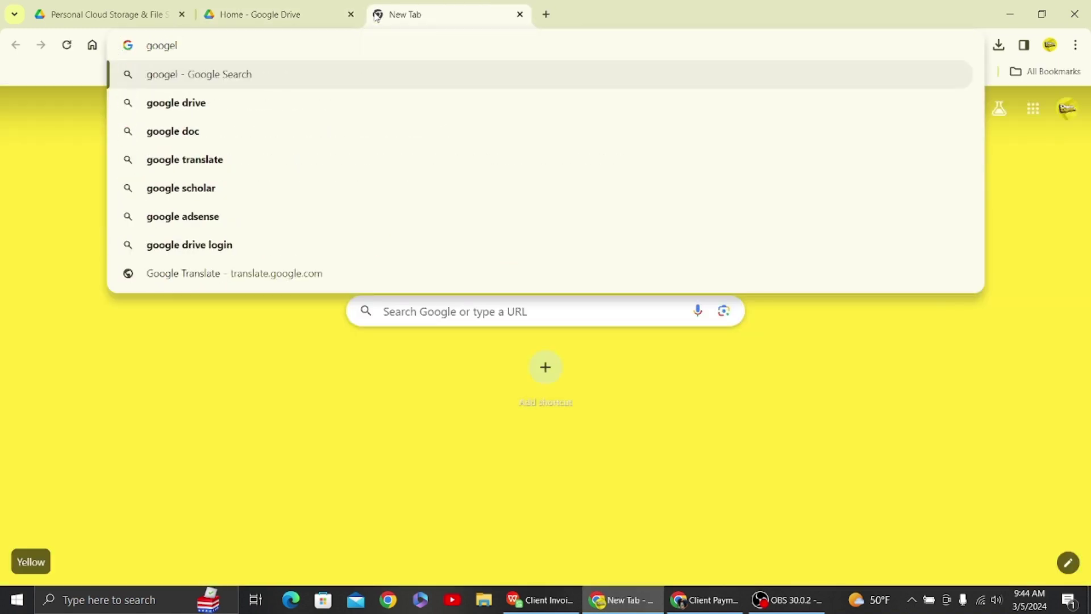
type("gemini")
key("Return")
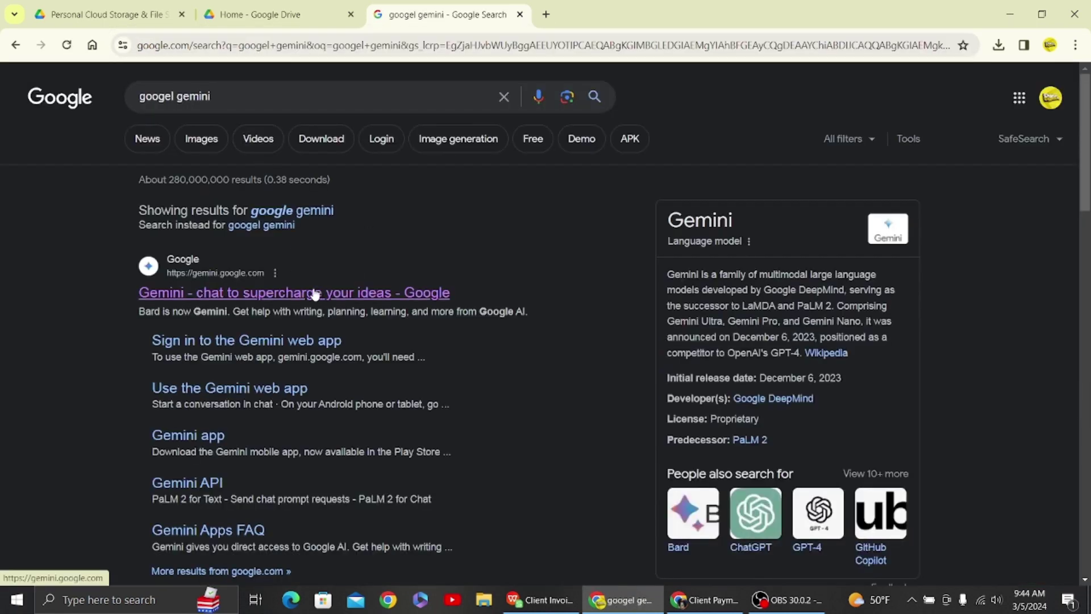
left_click(316, 293)
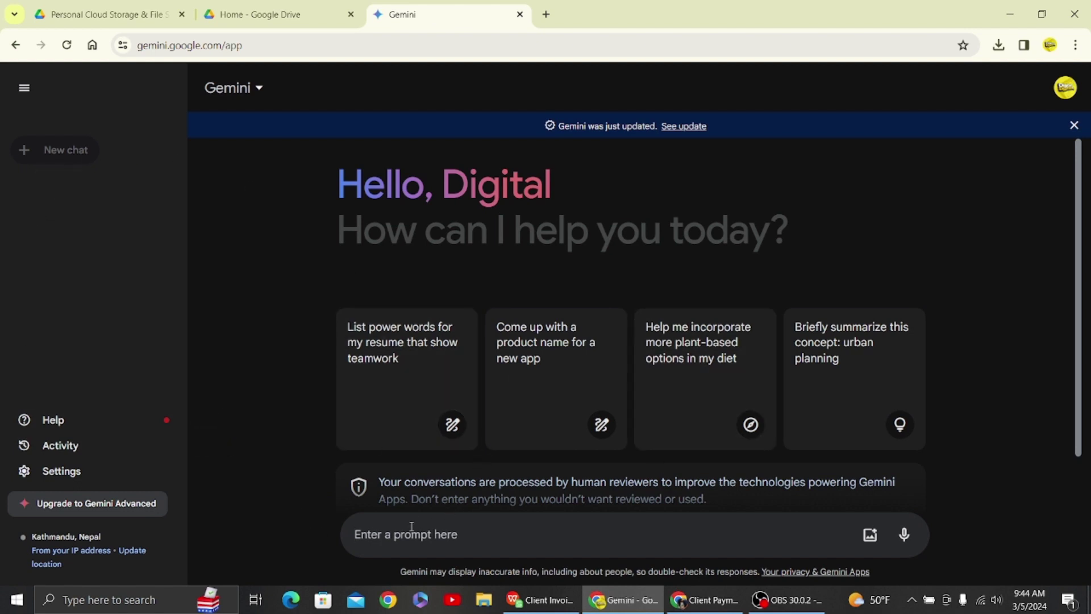
left_click(298, 8)
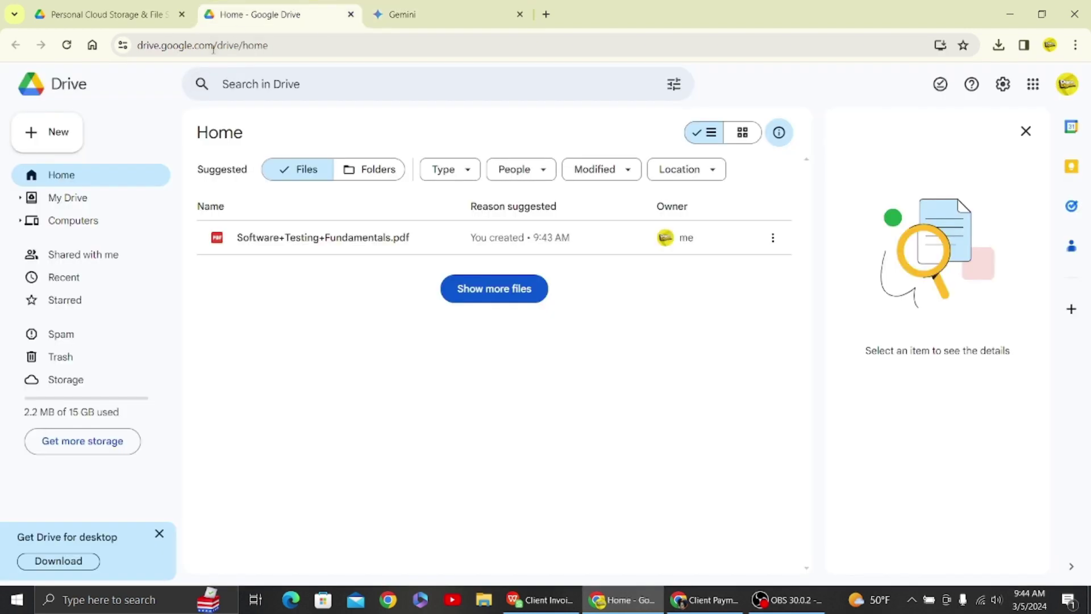
left_click(297, 50)
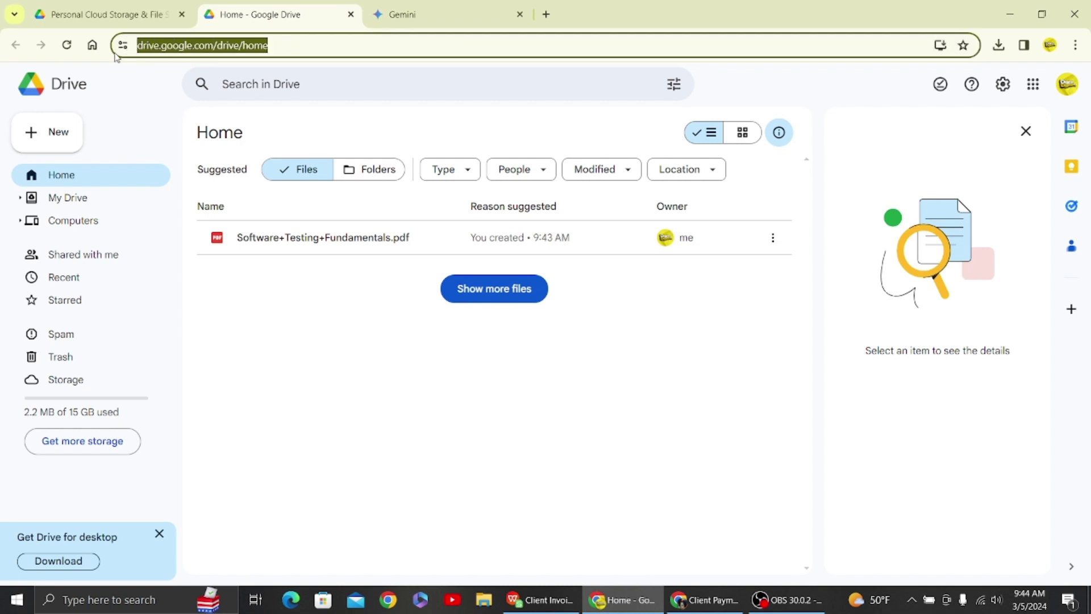
left_click(462, 7)
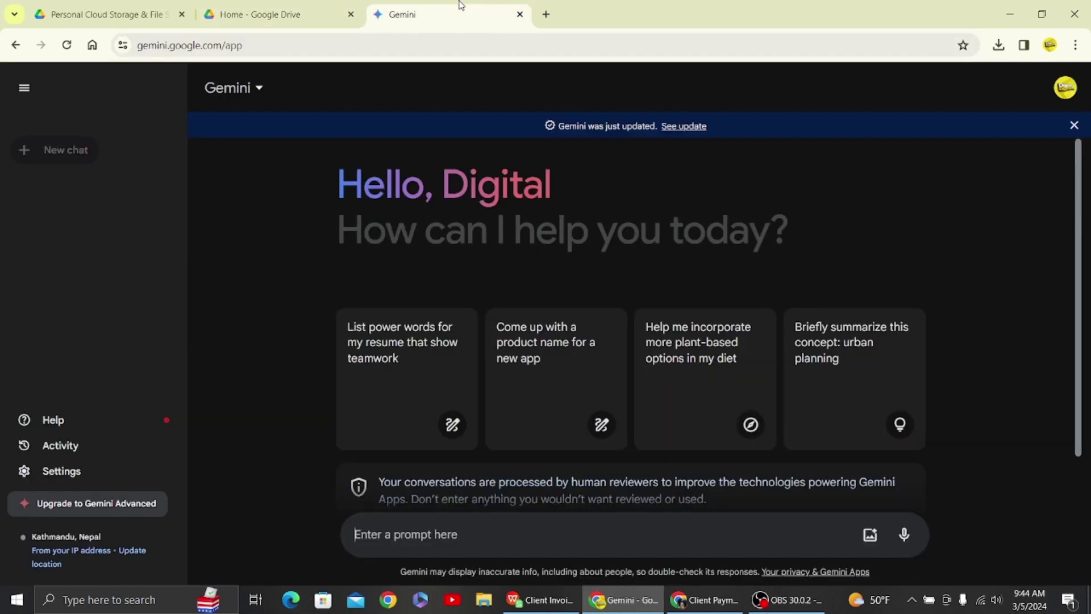
type("@")
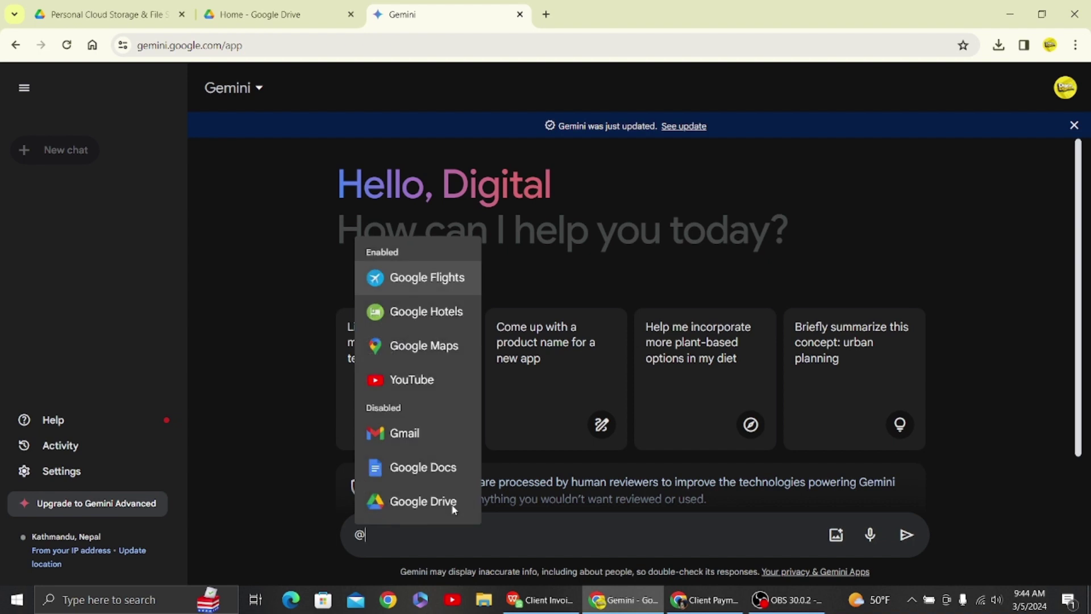
type("go")
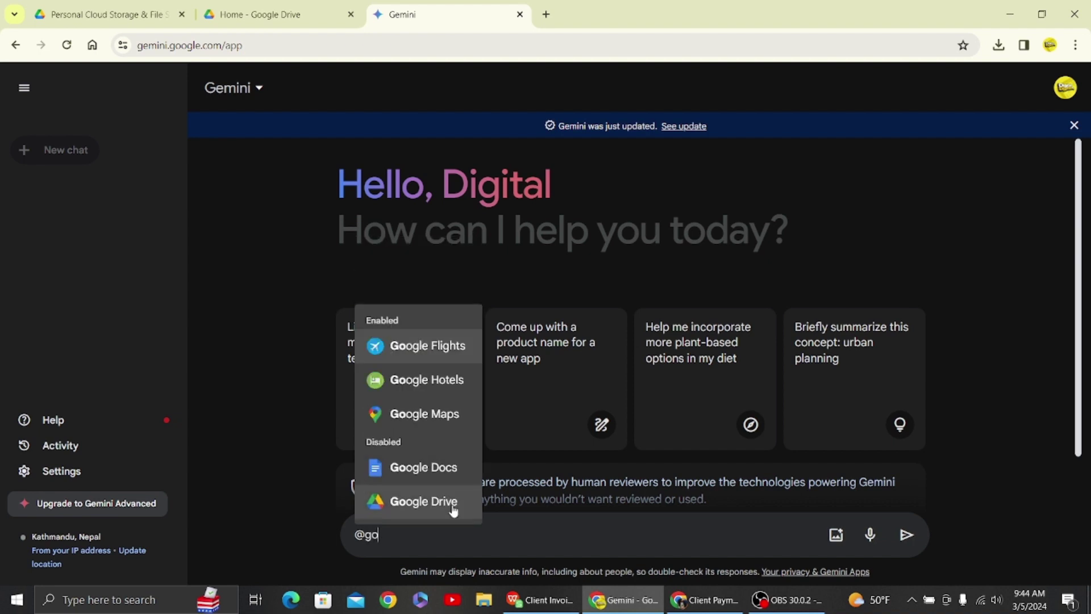
left_click(453, 502)
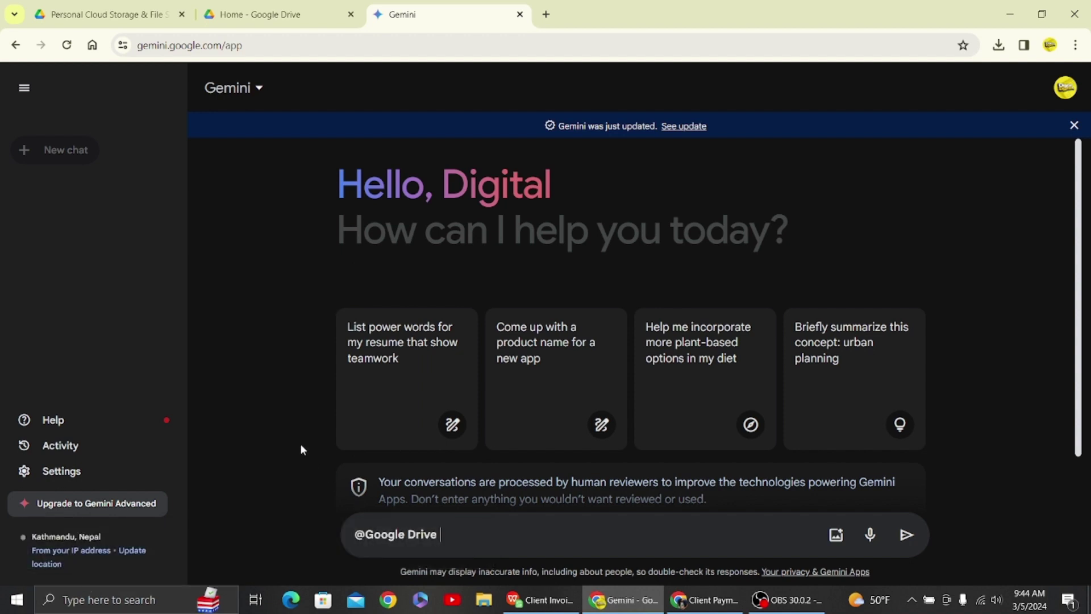
Switch on and connect the Google Workspace extension on Gemini's Extensions page
left_click(62, 473)
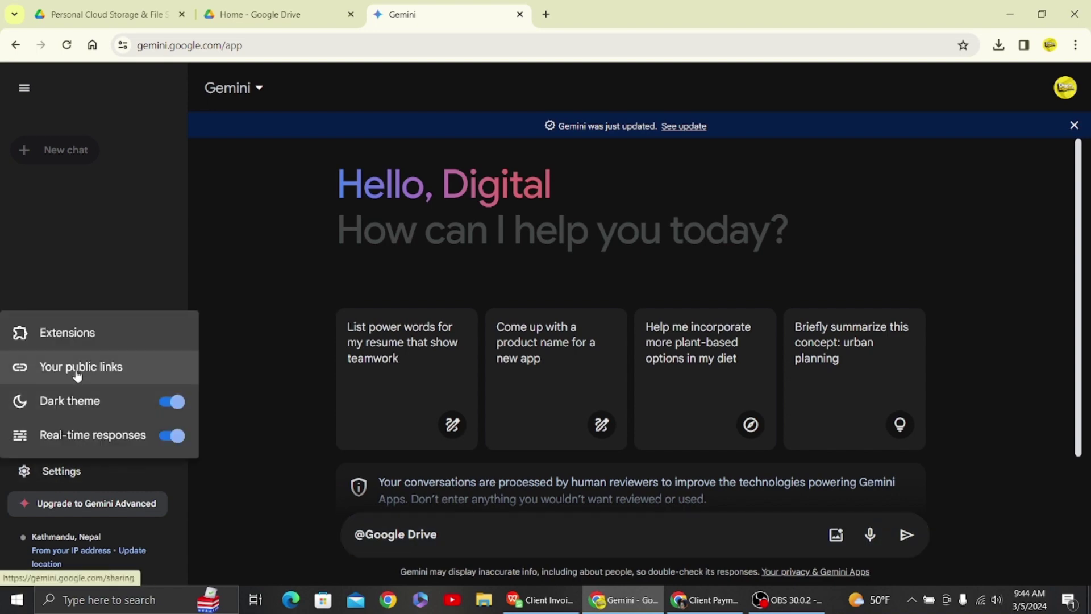
left_click(67, 341)
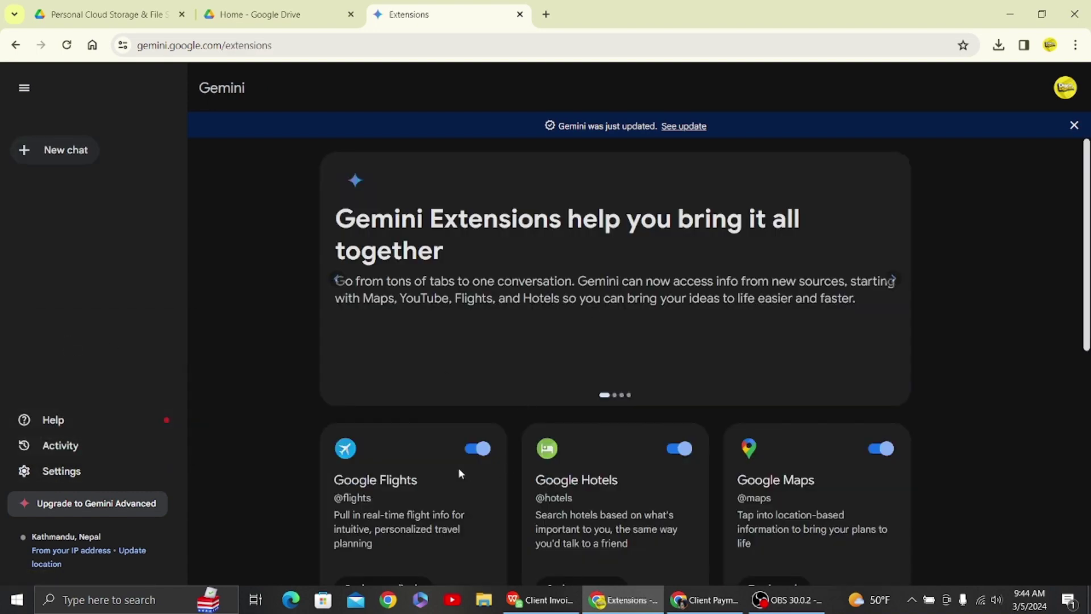
scroll(444, 454, "down", 5)
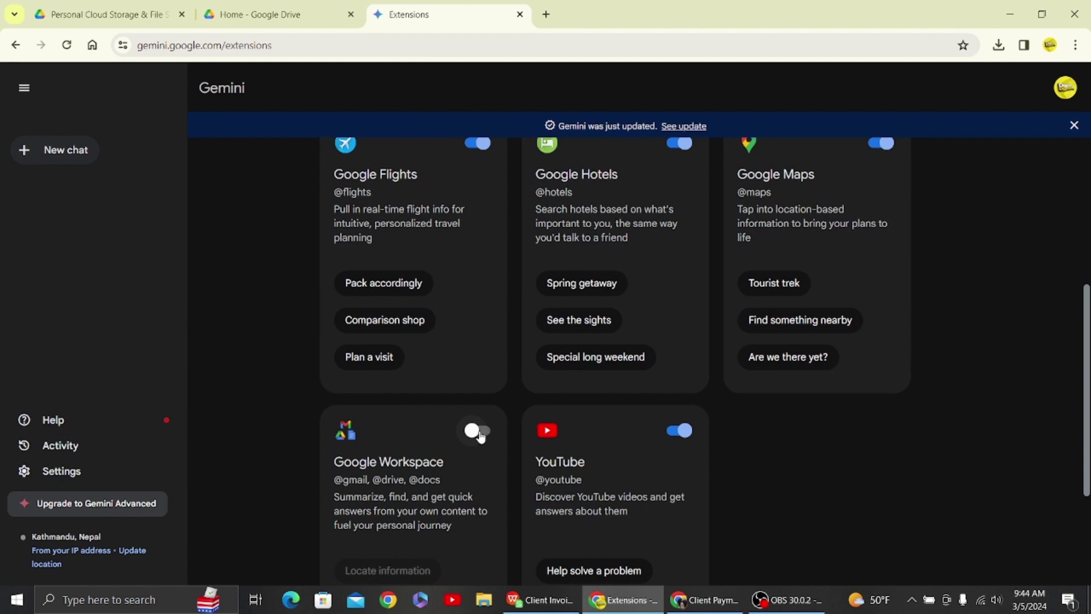
left_click(476, 431)
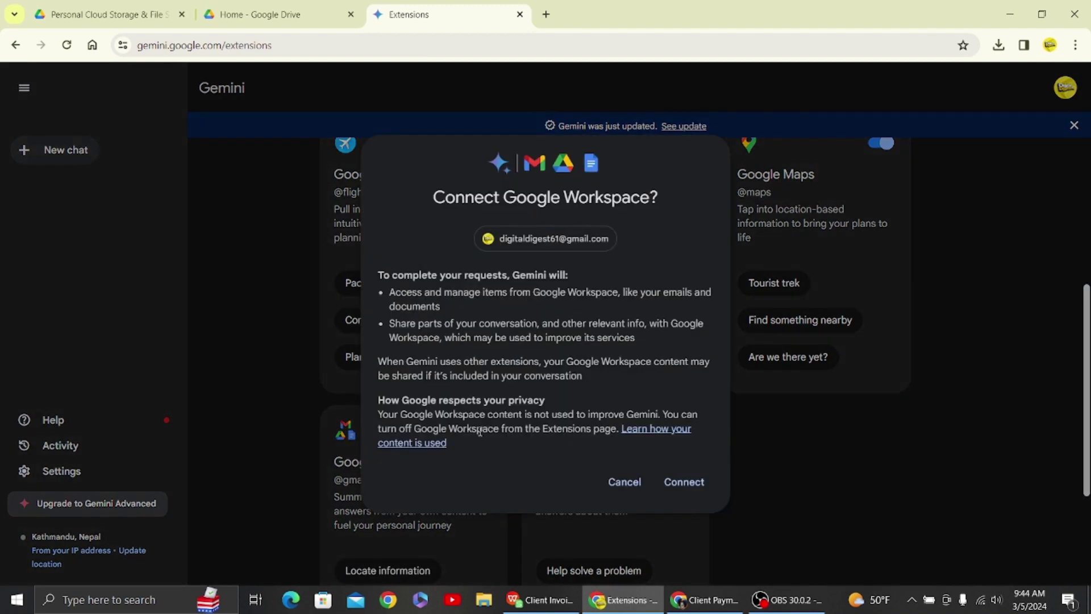
left_click(683, 483)
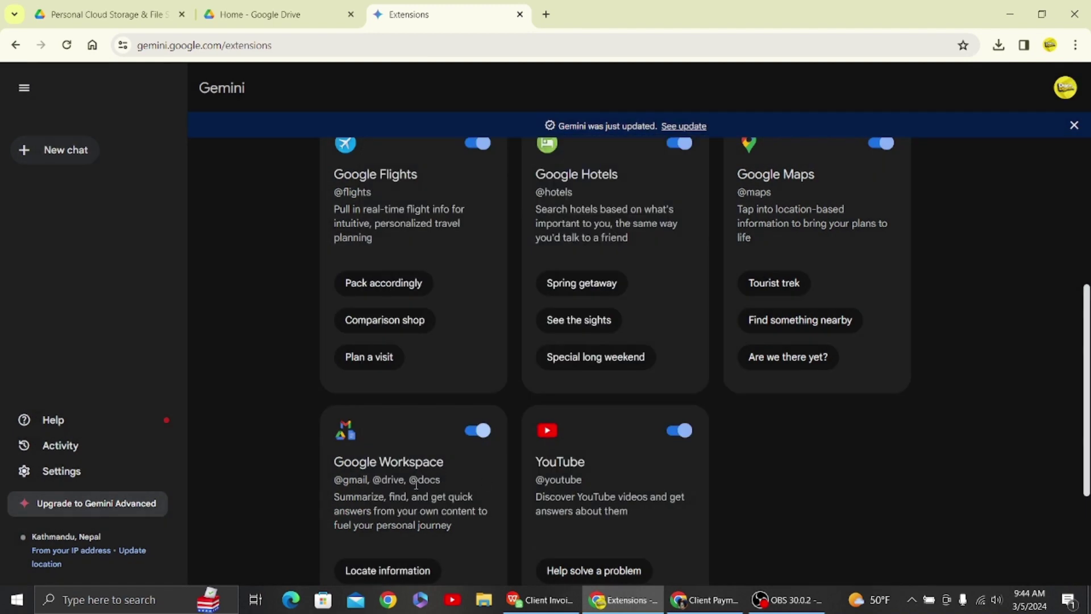
Review the Google Workspace extension's handles and description, then start a new chat
left_click_drag(333, 476, 470, 527)
scroll(470, 528, "down", 3)
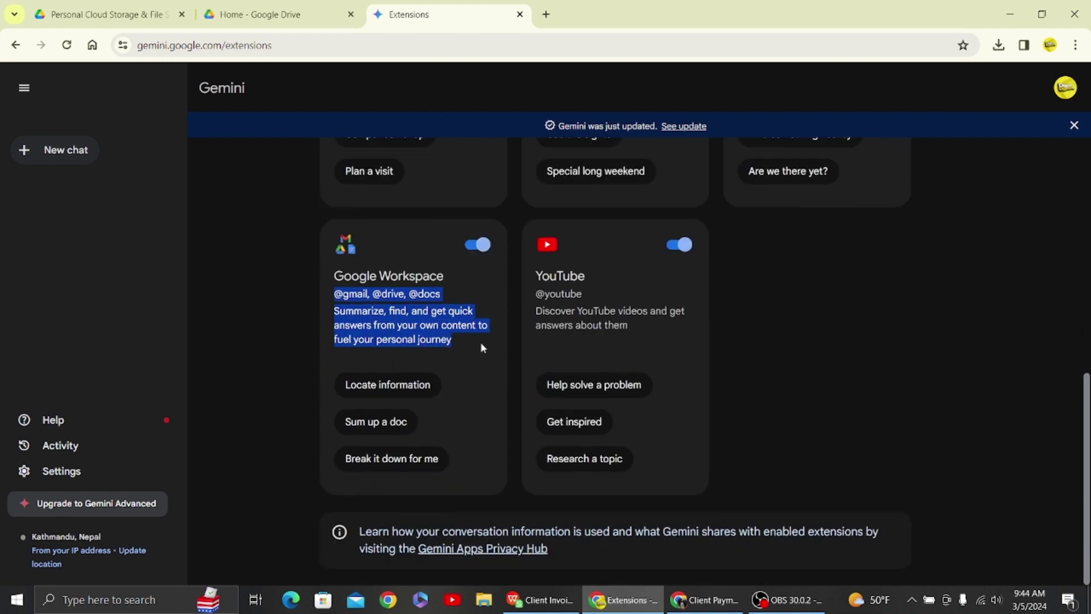
scroll(230, 368, "up", 10)
left_click(50, 150)
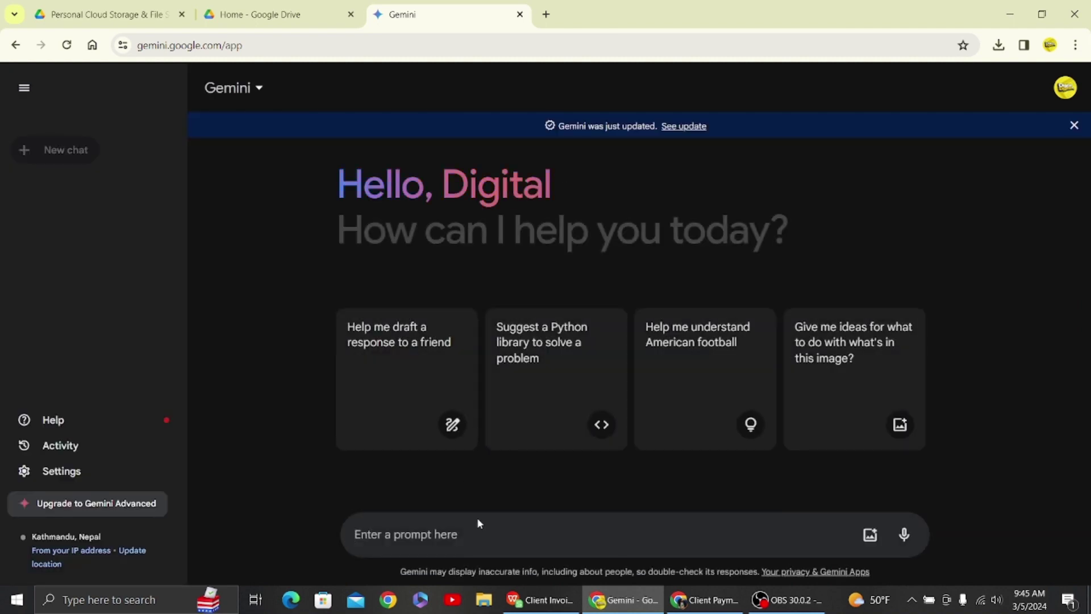
type("@")
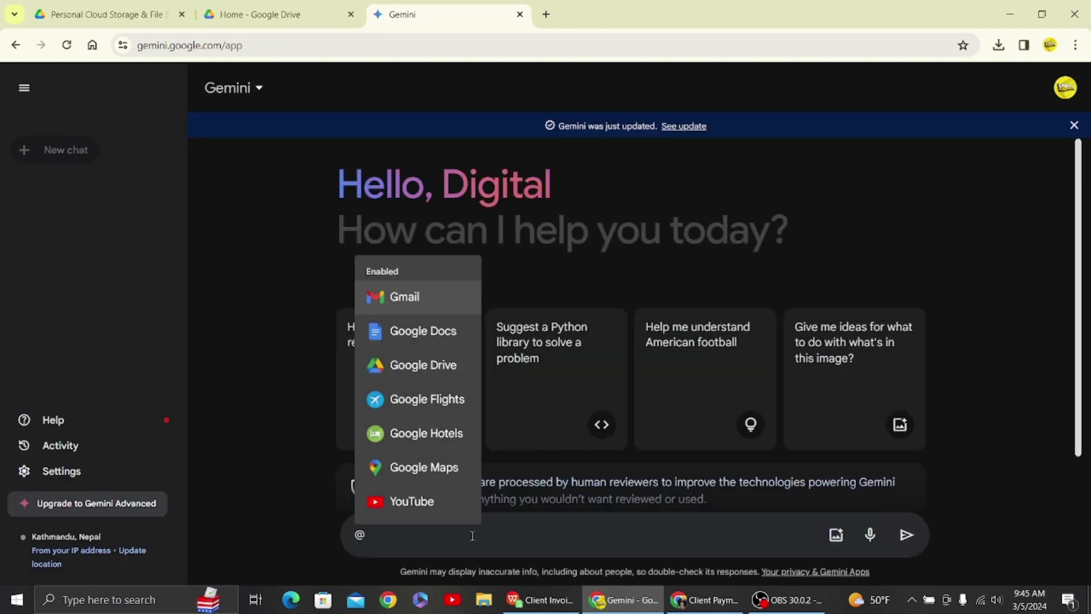
type("goo")
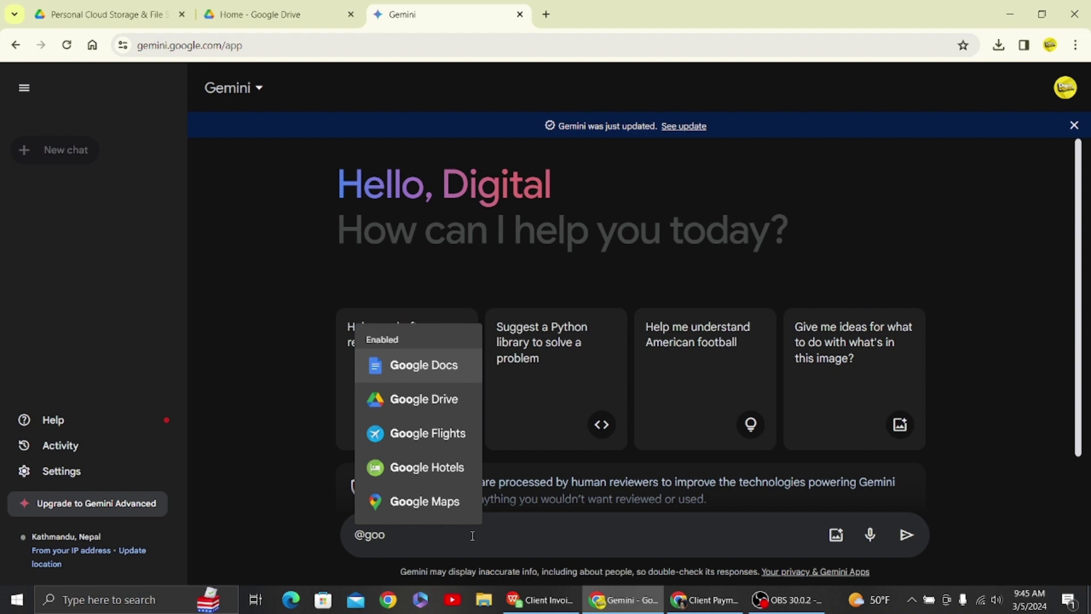
key("Up")
key("Up")
key("Up")
key("Up")
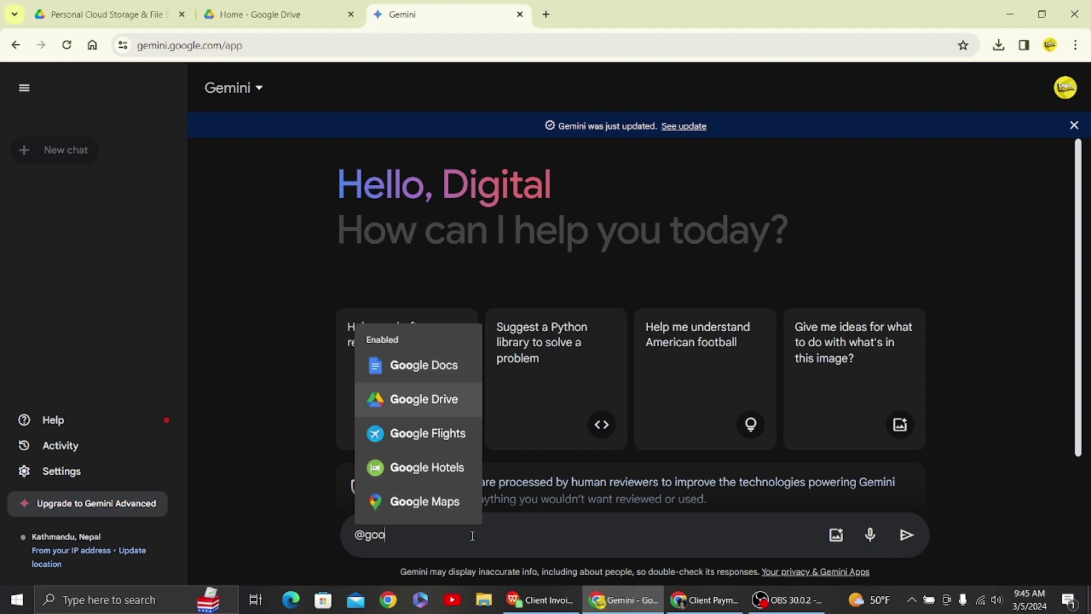
key("Return")
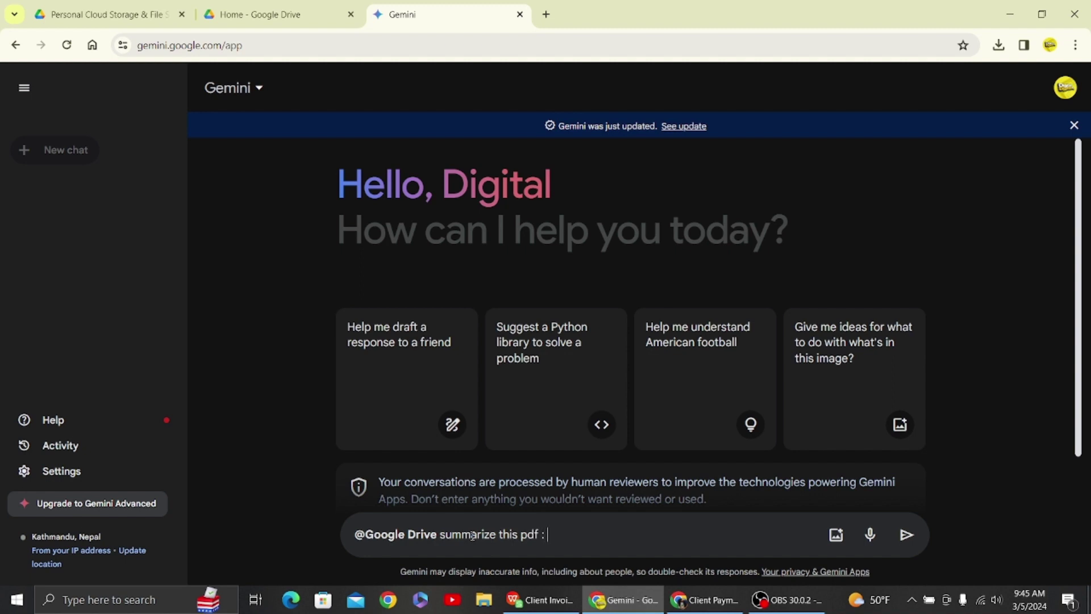
left_click(294, 15)
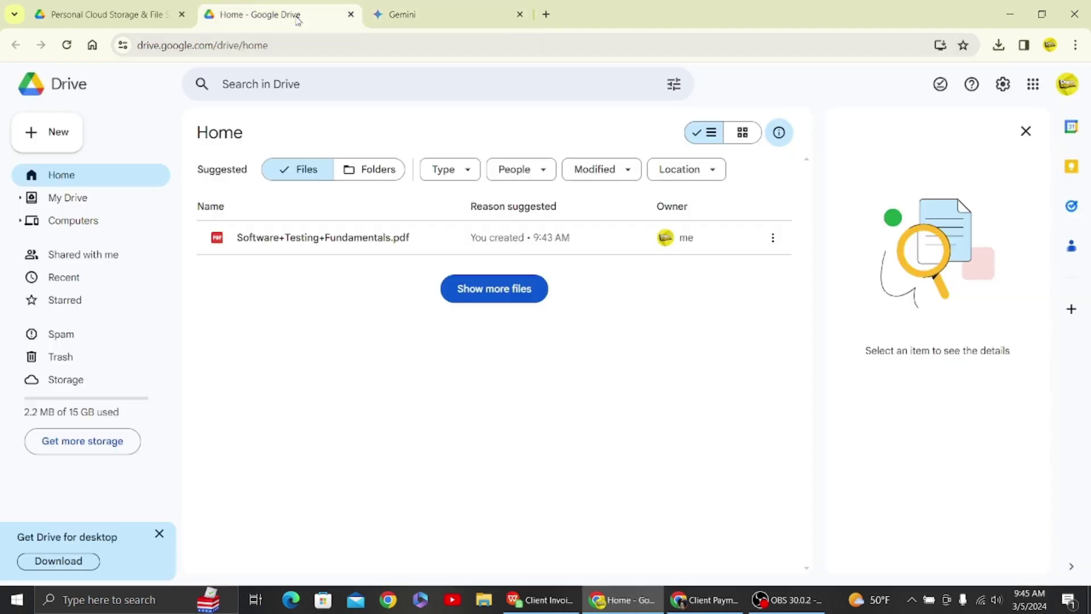
left_click(443, 11)
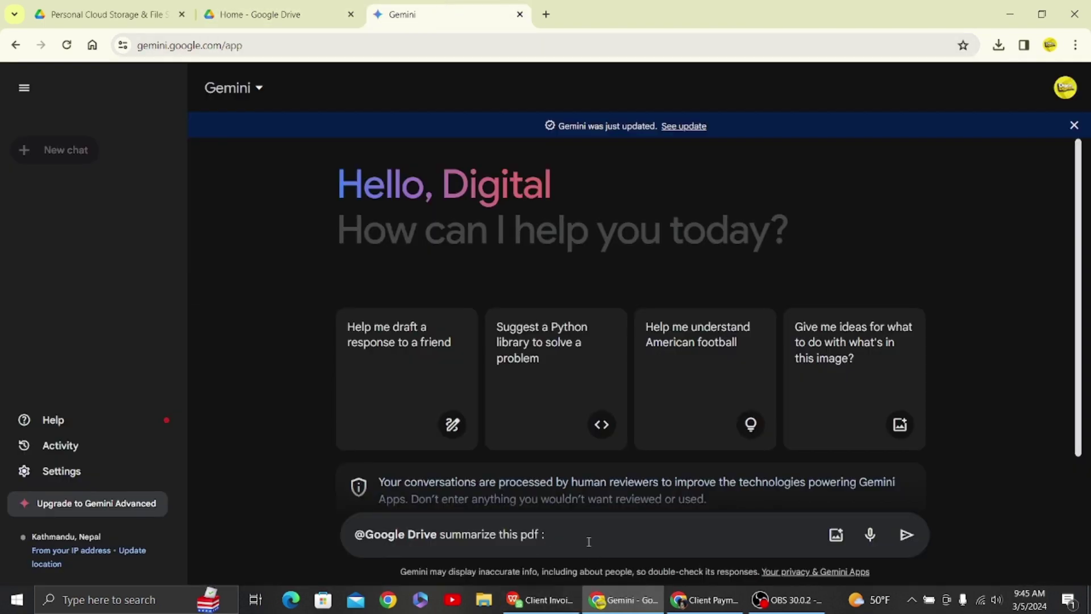
type("Software+Testing+Fundamentals.pdf")
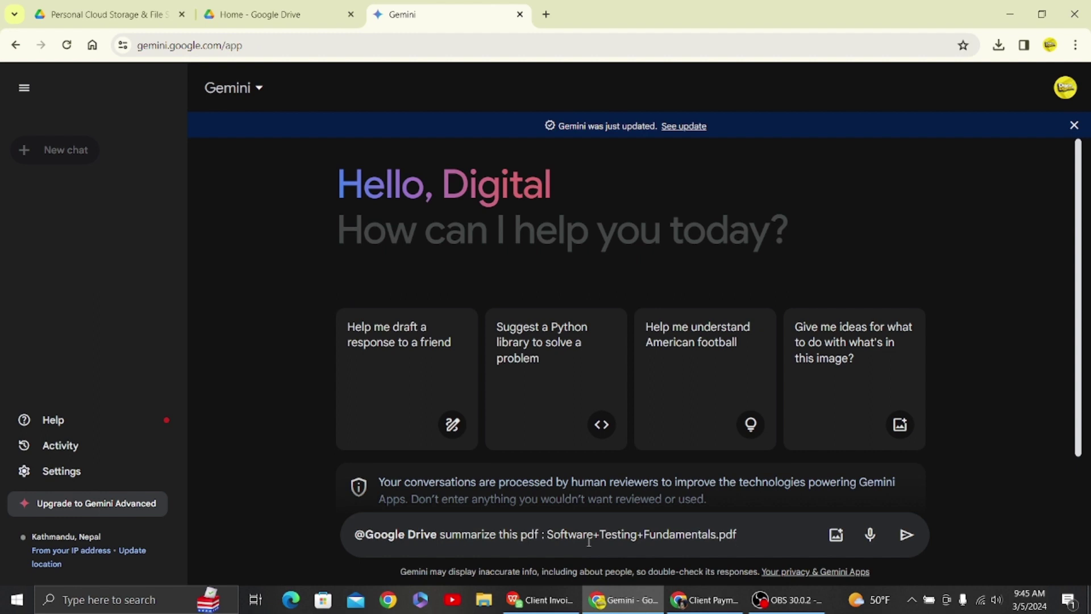
key("Return")
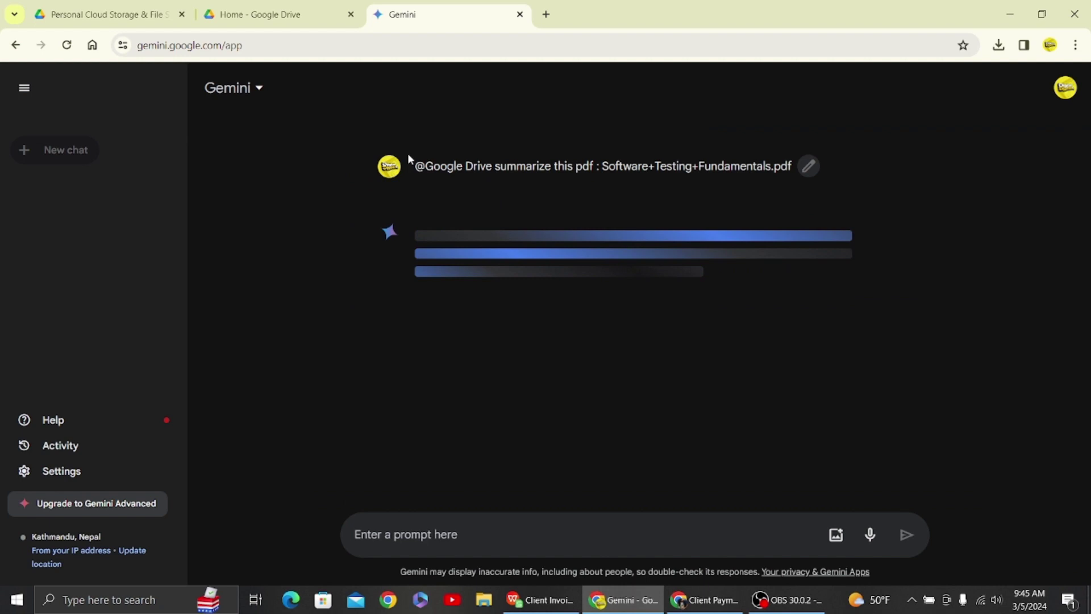
Read through the prompt, Google Workspace status and Gemini's summary of the testing fundamentals PDF
left_click_drag(407, 152, 847, 166)
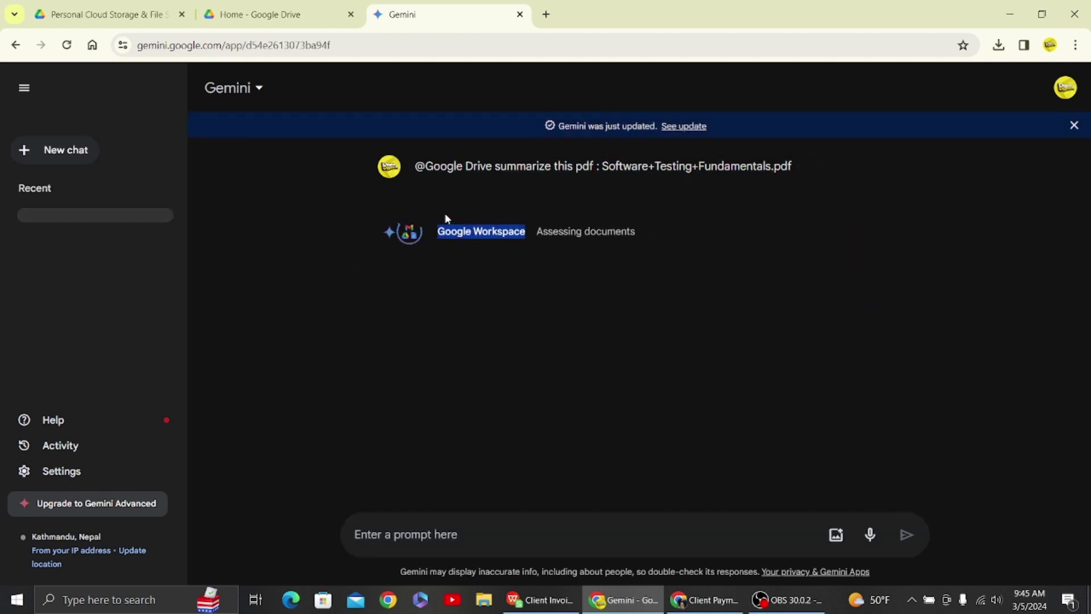
left_click_drag(438, 231, 631, 228)
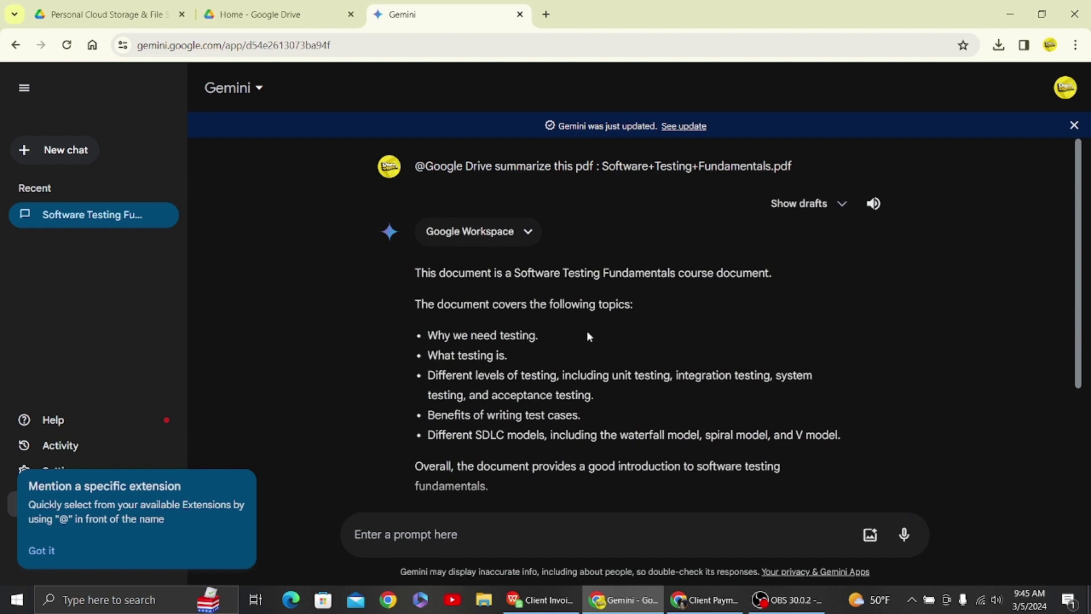
left_click_drag(399, 268, 689, 481)
scroll(685, 351, "down", 3)
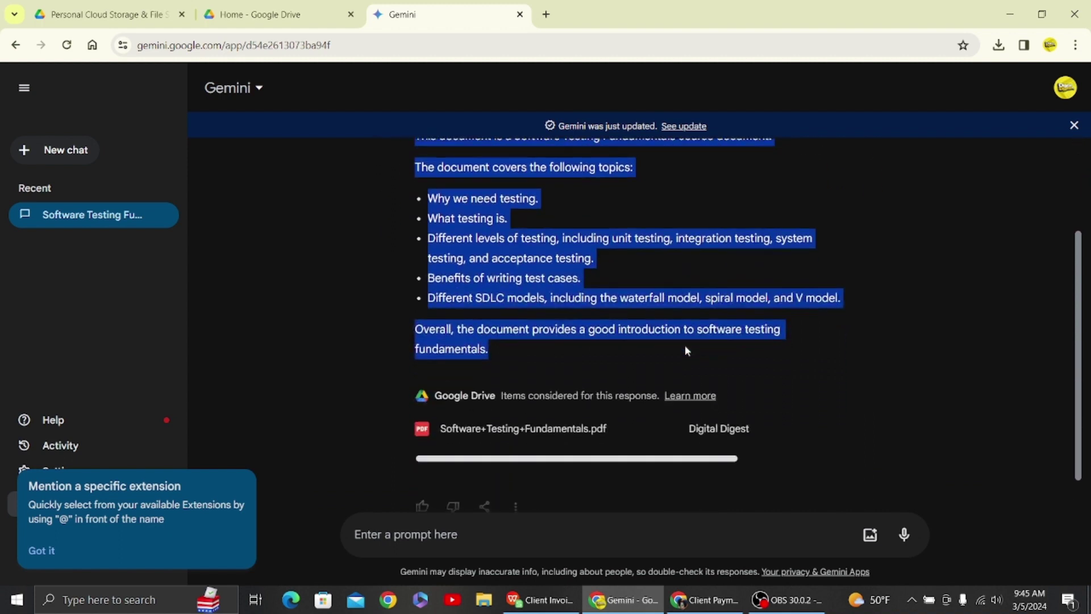
left_click(818, 325)
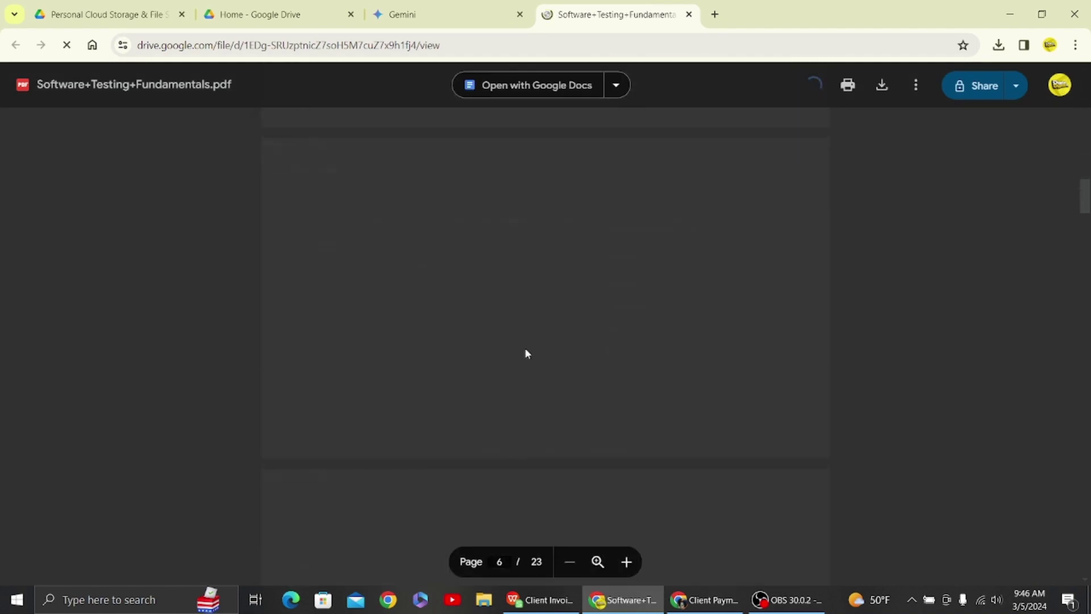
scroll(526, 349, "down", 20)
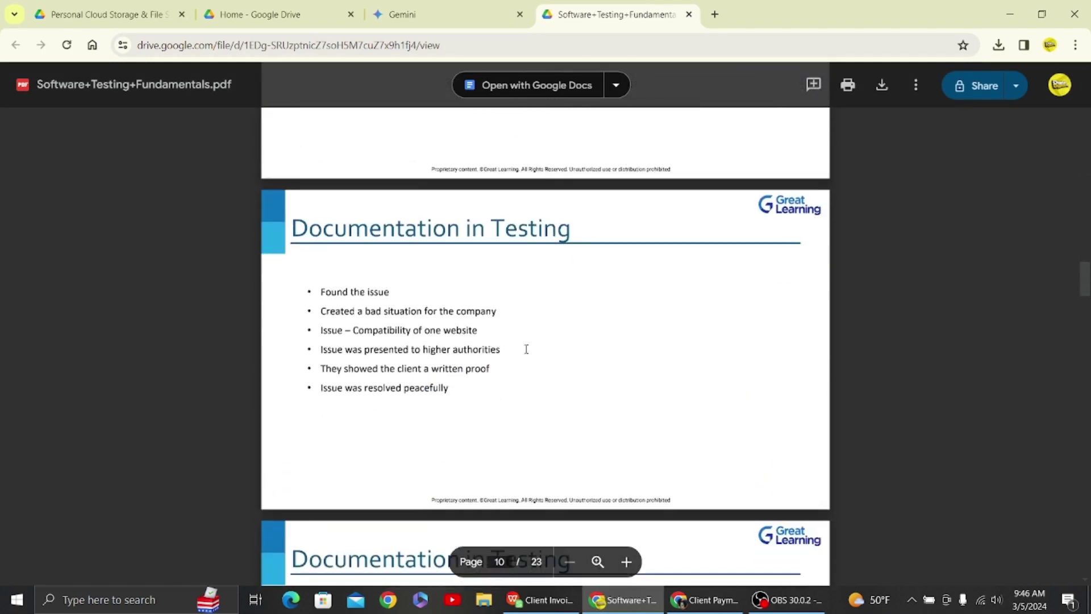
scroll(526, 349, "down", 1)
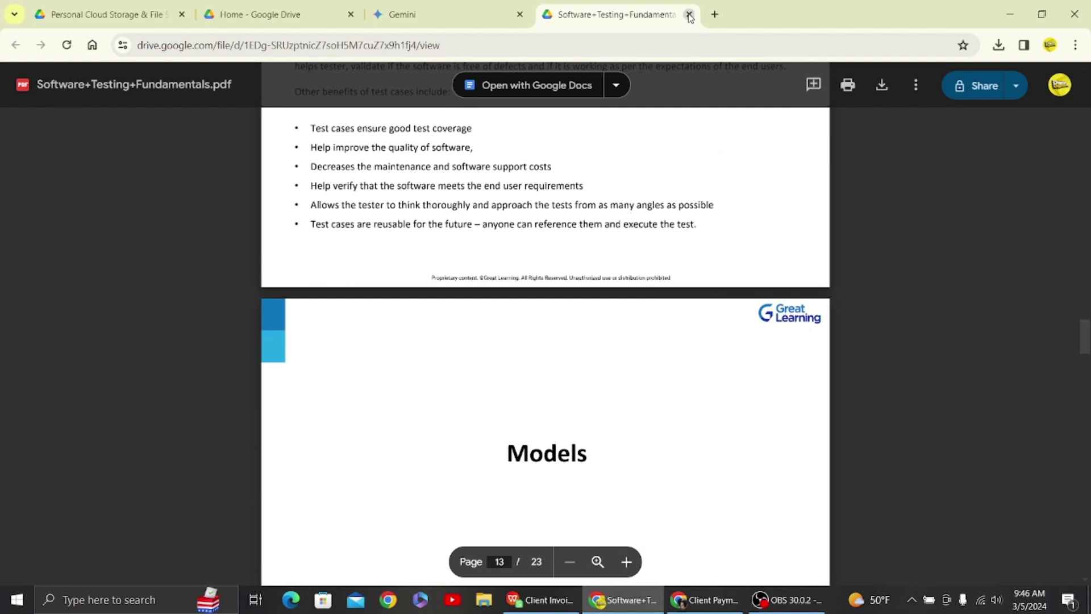
left_click(690, 14)
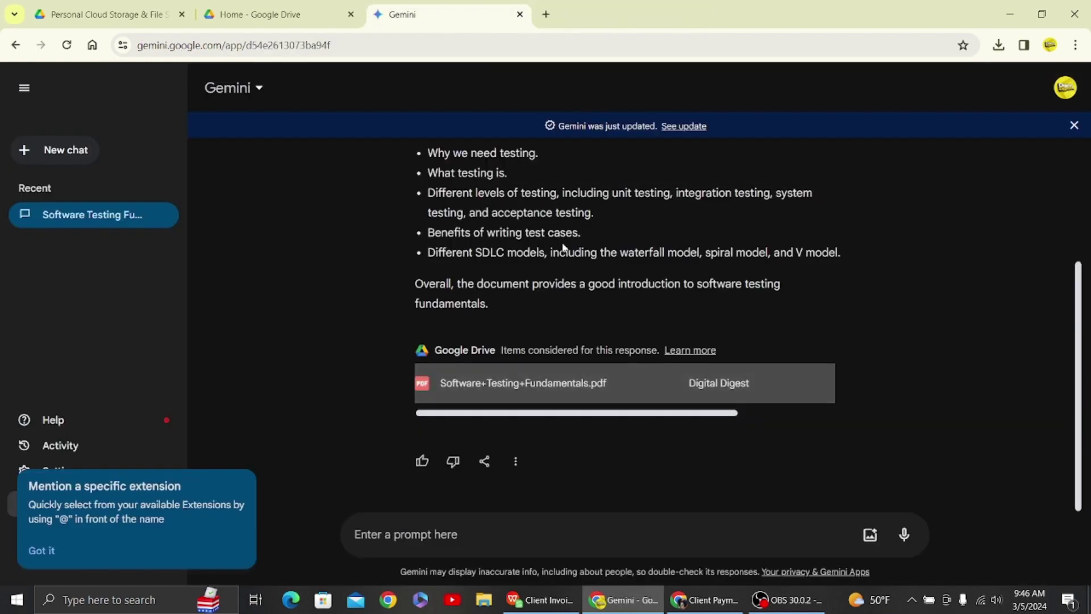
scroll(563, 247, "up", 2)
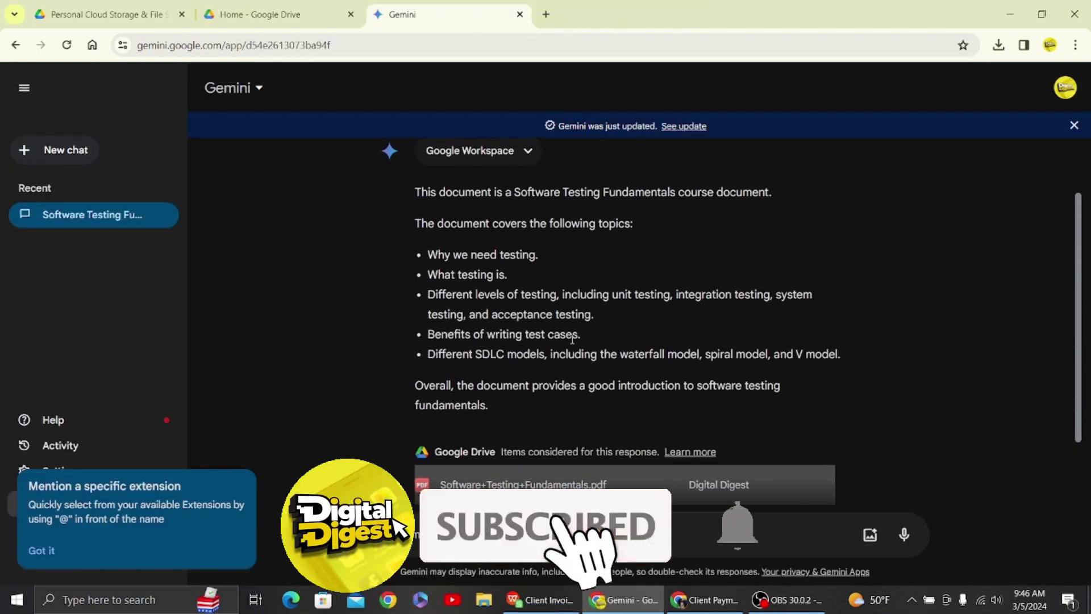
scroll(572, 339, "up", 2)
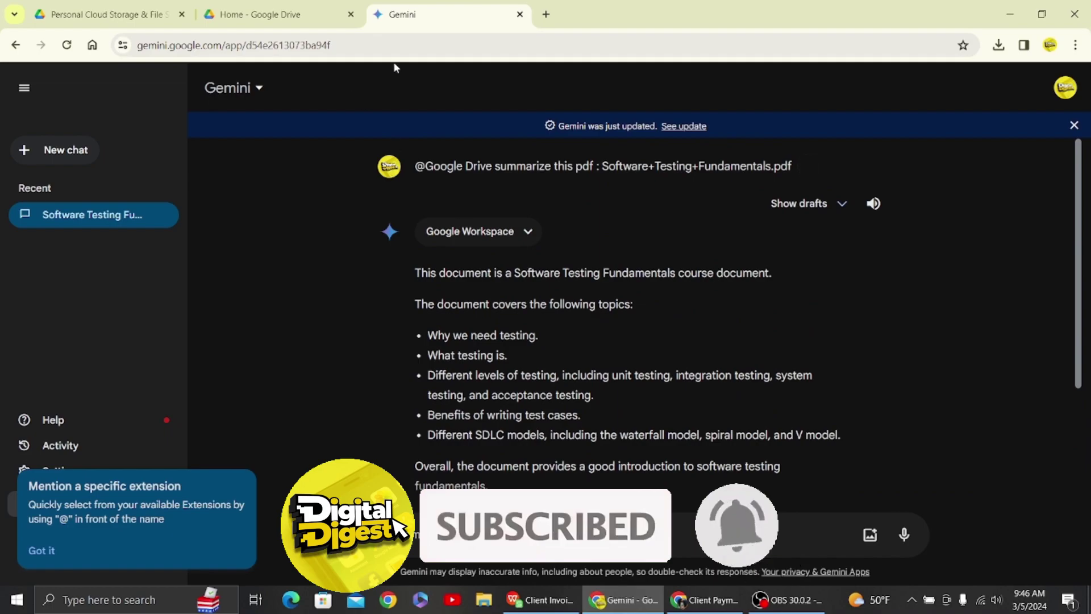